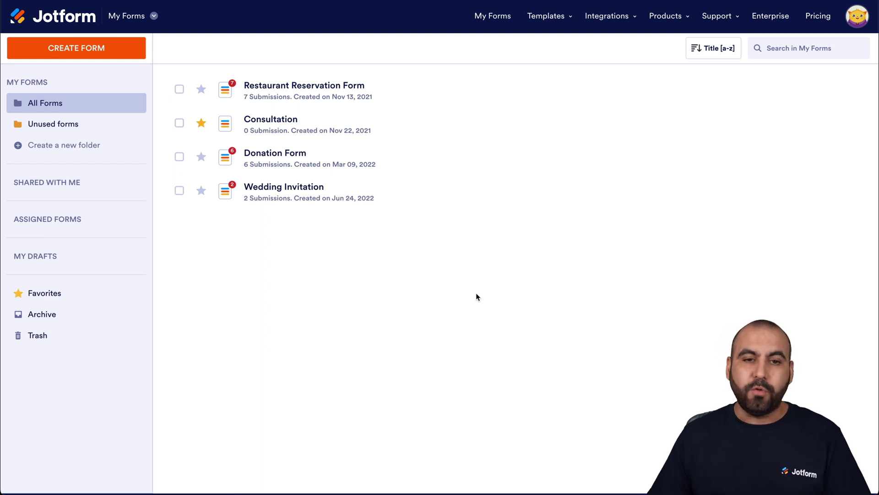
Start a new form from a template and search the templates for 'quote'.
left_click(113, 53)
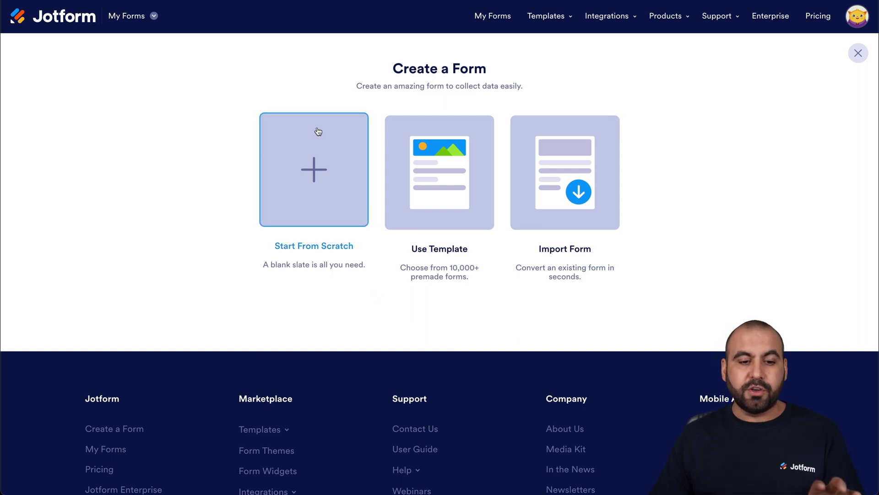
left_click(438, 174)
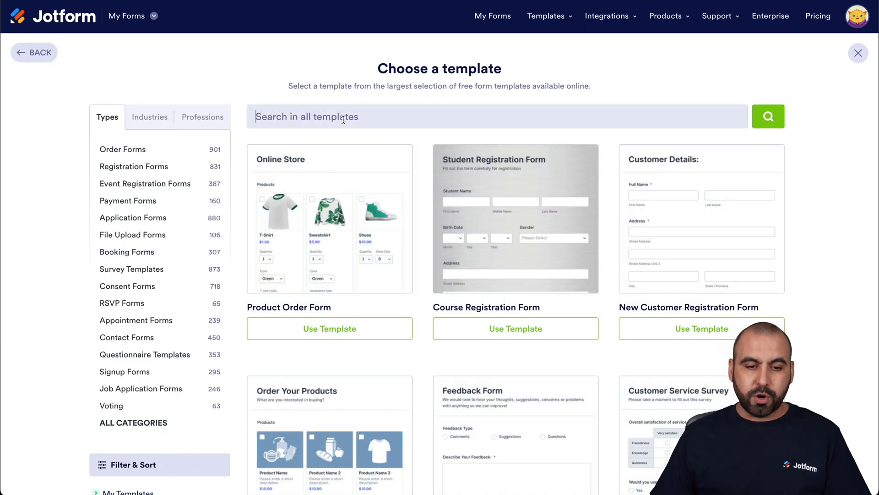
left_click(344, 118)
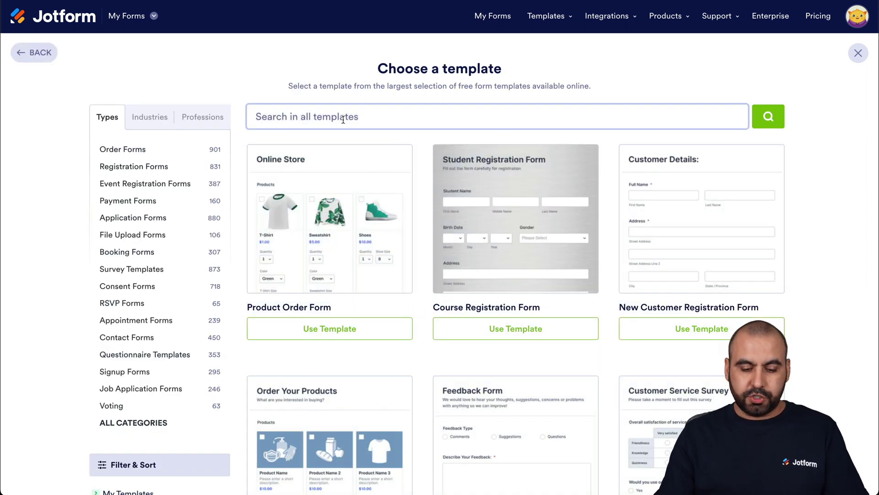
type("quote")
key("Return")
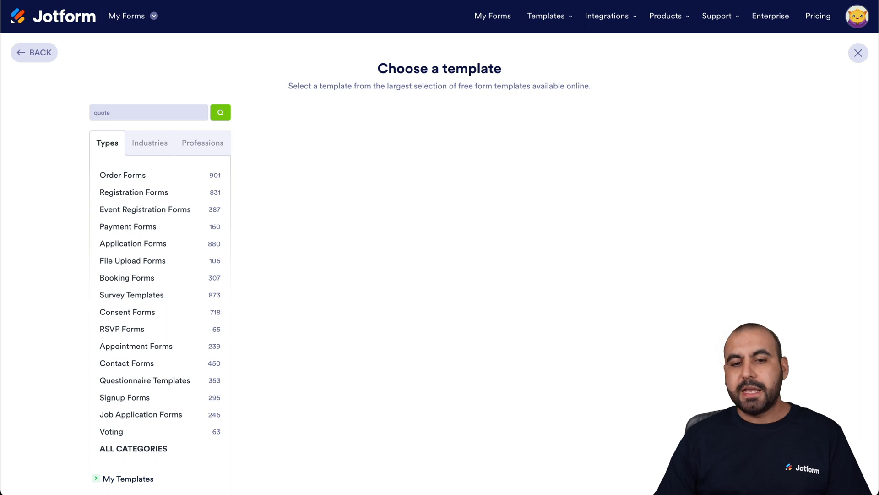
scroll(439, 193, "down", 1)
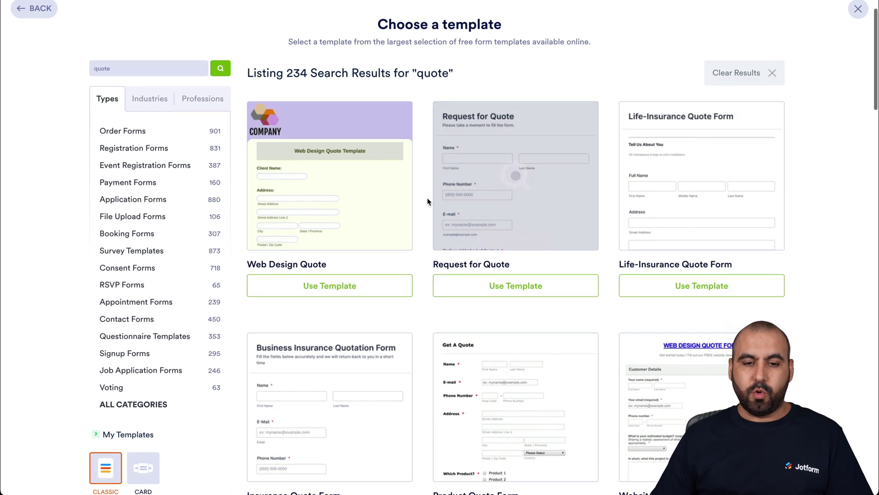
scroll(427, 202, "down", 1)
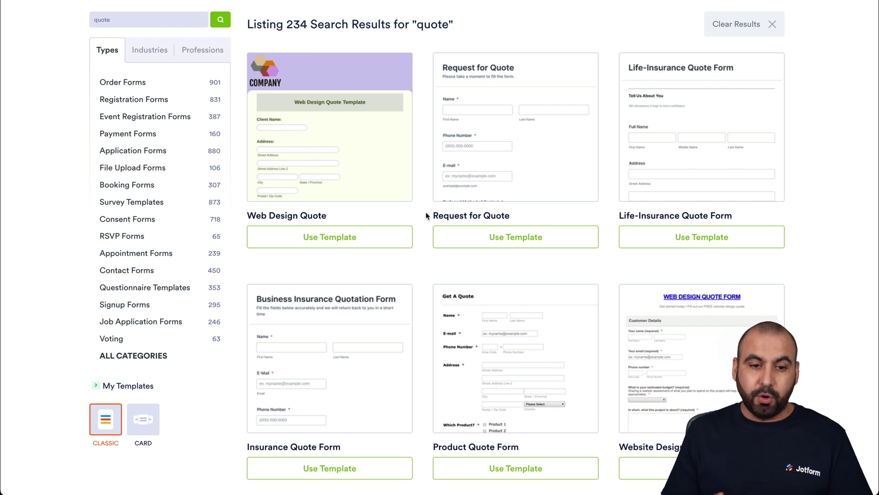
Preview the Request for Quote template, then close the preview.
left_click(512, 121)
scroll(513, 126, "down", 6)
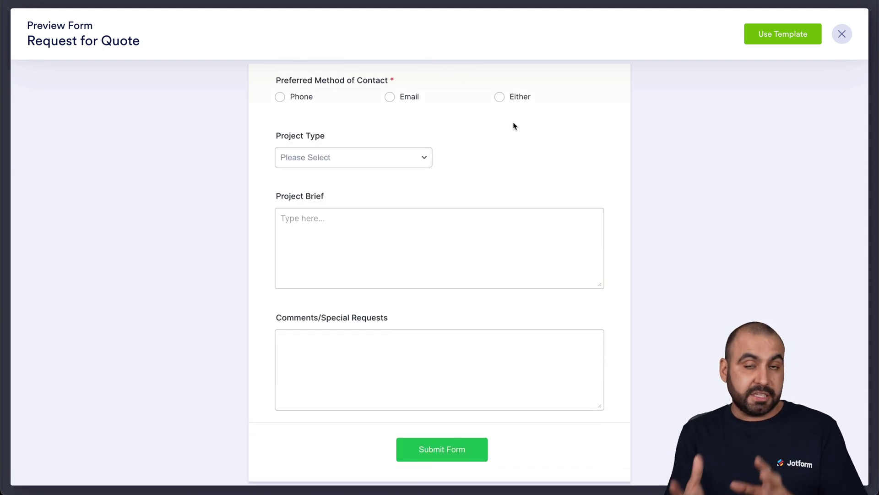
scroll(513, 122, "up", 5)
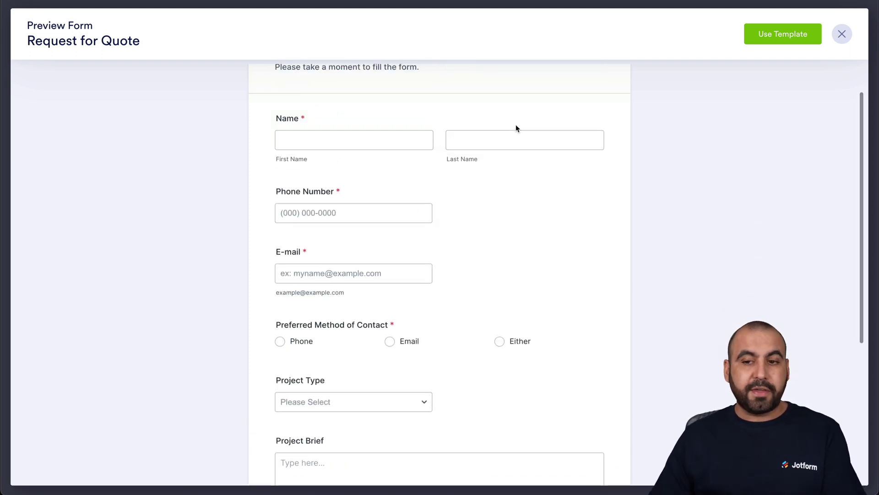
left_click(842, 34)
Preview the Product Quote Form template and create a form from it.
scroll(541, 275, "down", 3)
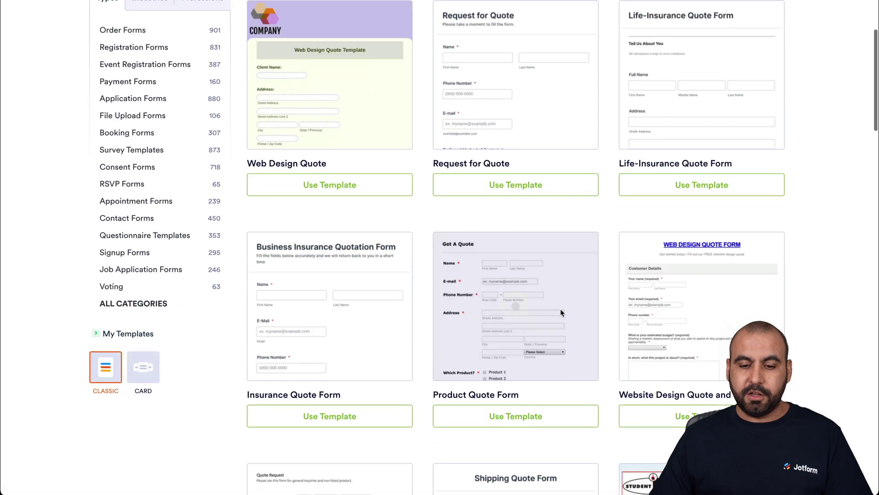
left_click(525, 236)
scroll(486, 265, "down", 1)
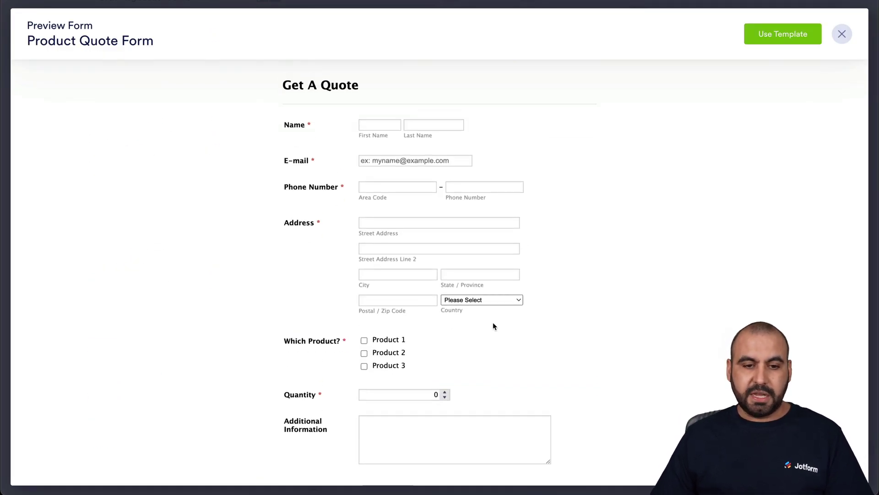
left_click(780, 39)
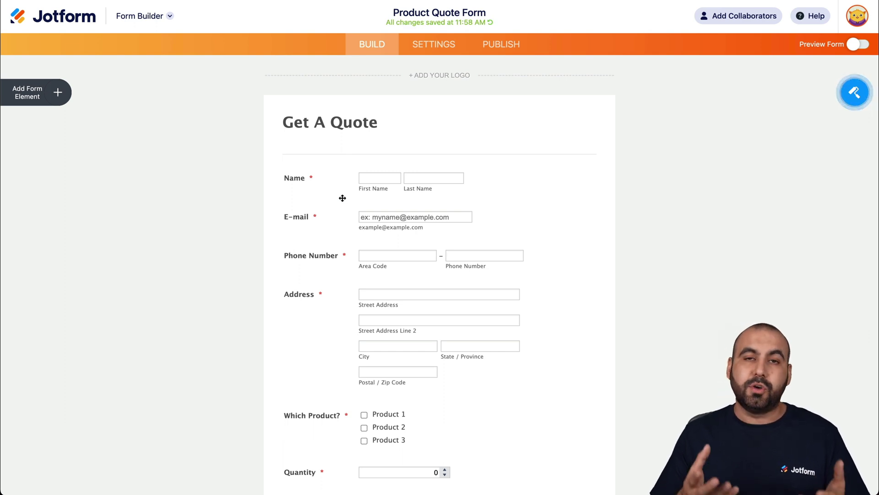
Inspect the Name and E-mail fields of the new Product Quote Form.
left_click(380, 181)
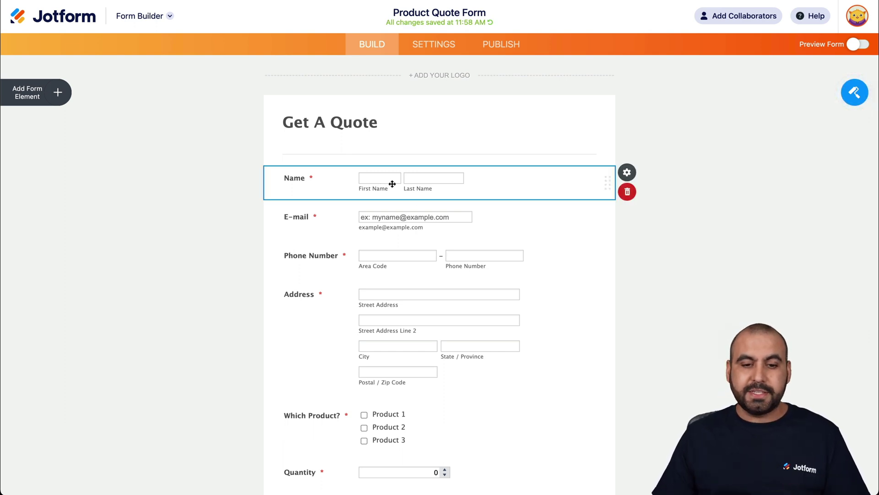
left_click(428, 219)
left_click(512, 194)
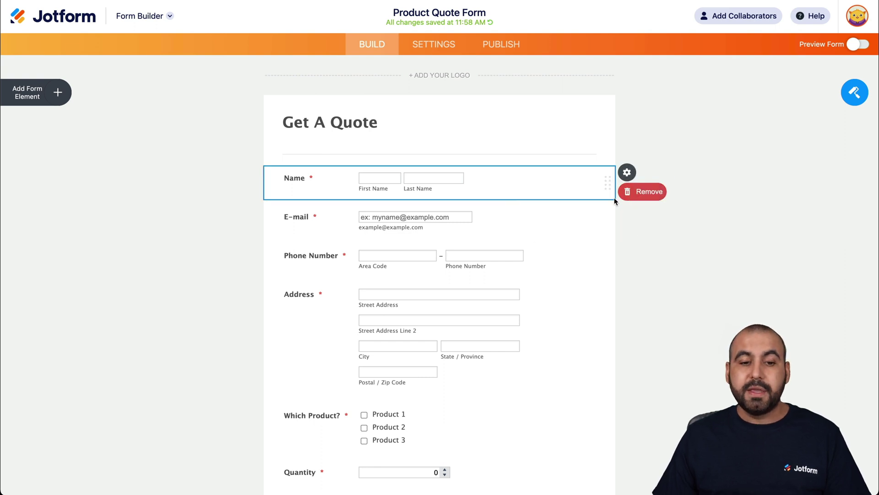
Browse the Add Form Element panel's Basic, Payments and Widgets lists, then close it.
left_click(63, 95)
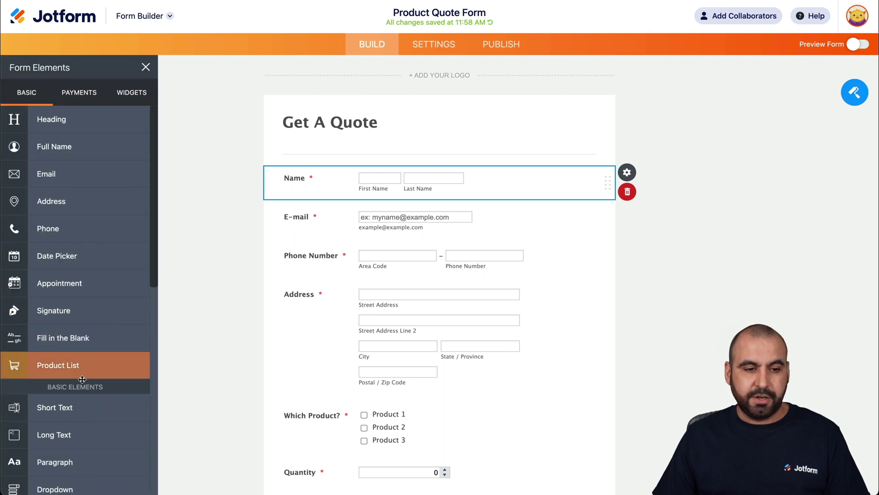
scroll(77, 385, "down", 3)
scroll(80, 400, "up", 3)
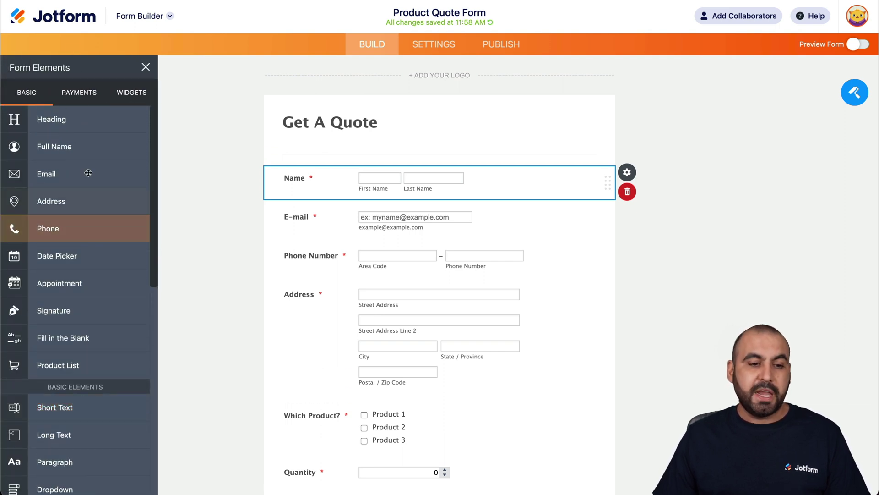
left_click(81, 96)
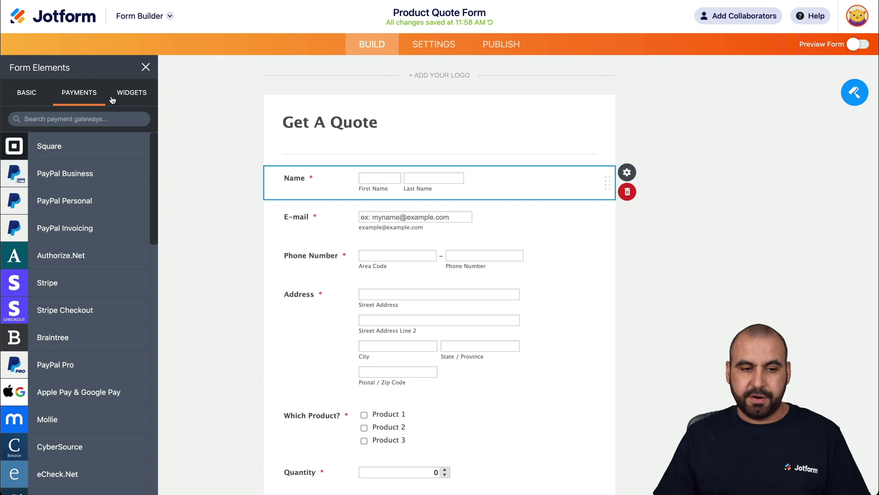
left_click(131, 94)
left_click(146, 67)
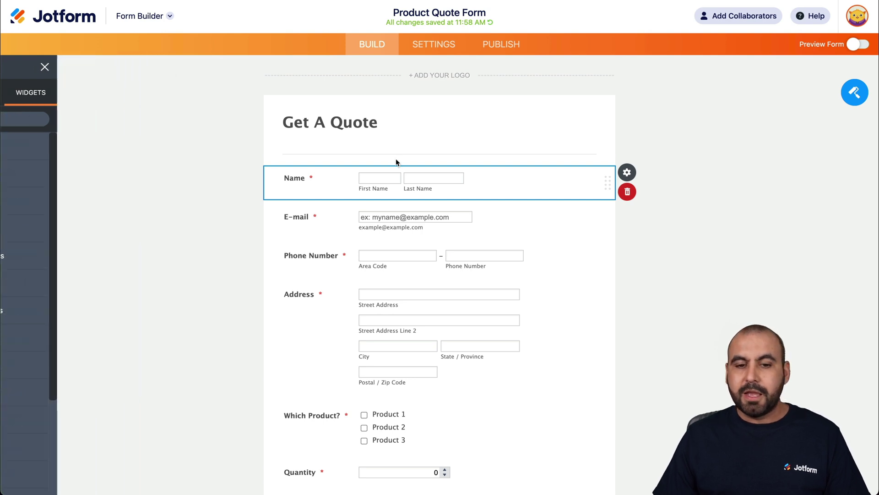
left_click(651, 218)
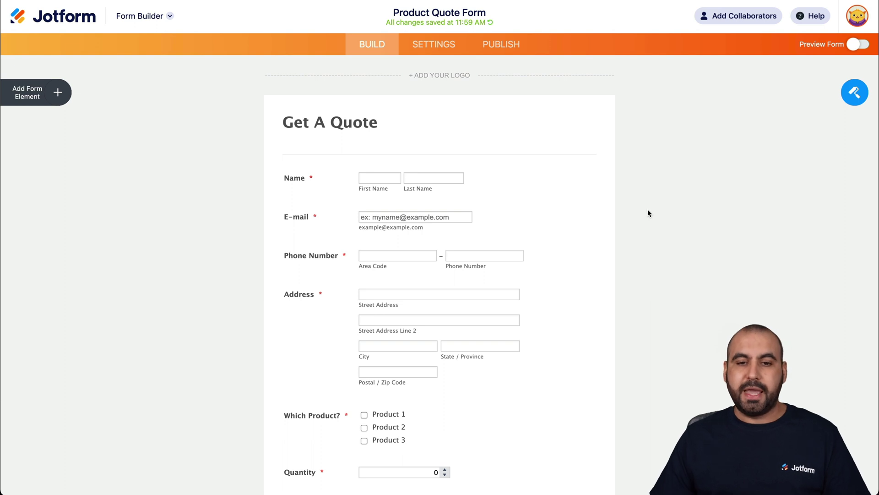
Copy the Product Quote Form's embed code from the Publish > Embed options.
left_click(504, 47)
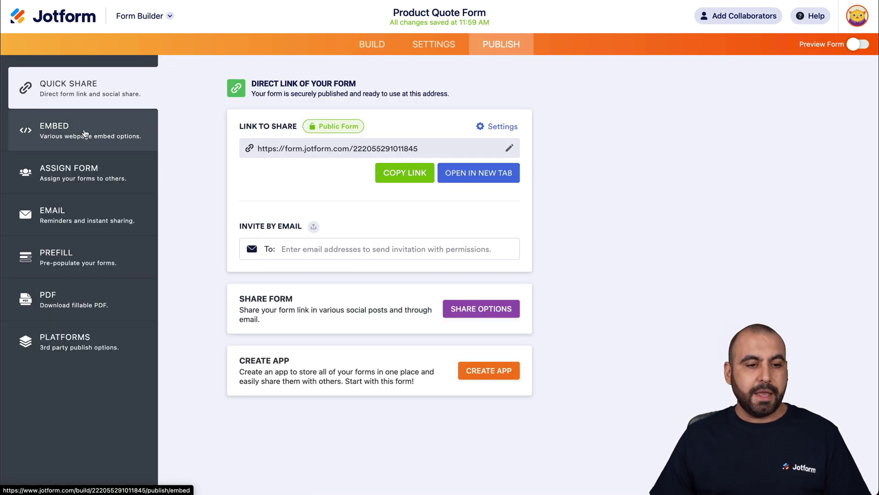
left_click(52, 136)
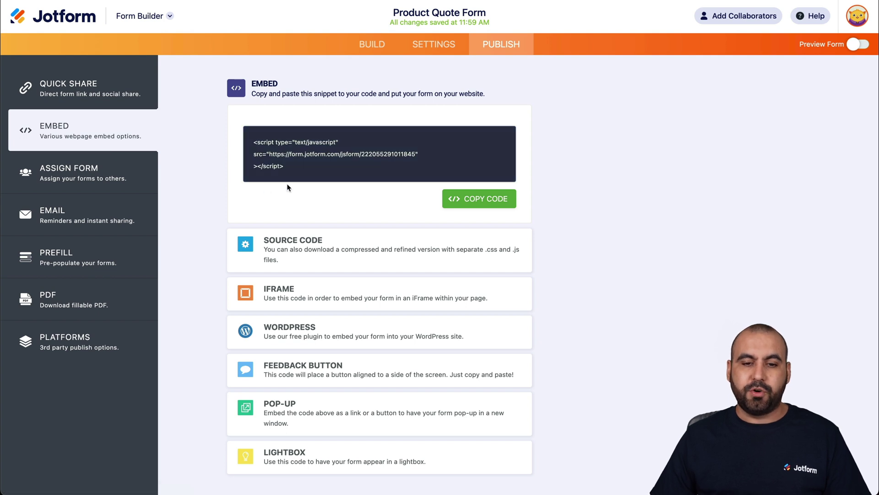
left_click(479, 198)
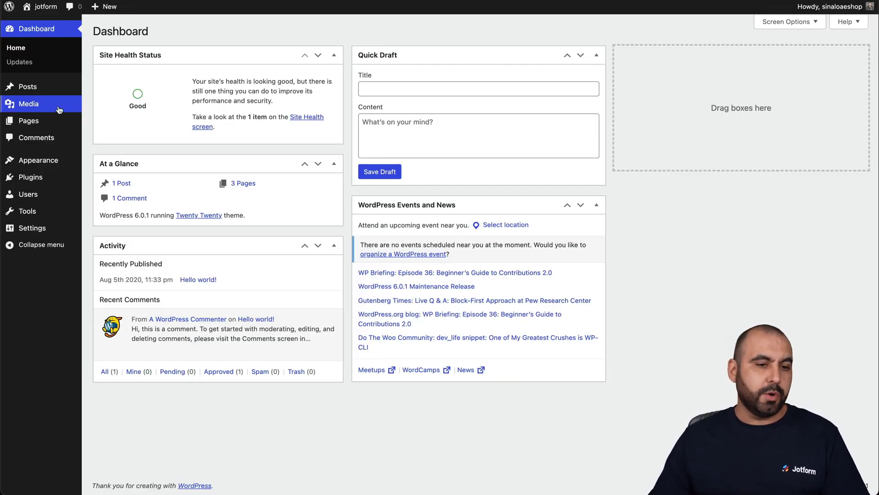
Add a new page titled 'Quote' and bring up the block inserter in its body.
left_click(41, 121)
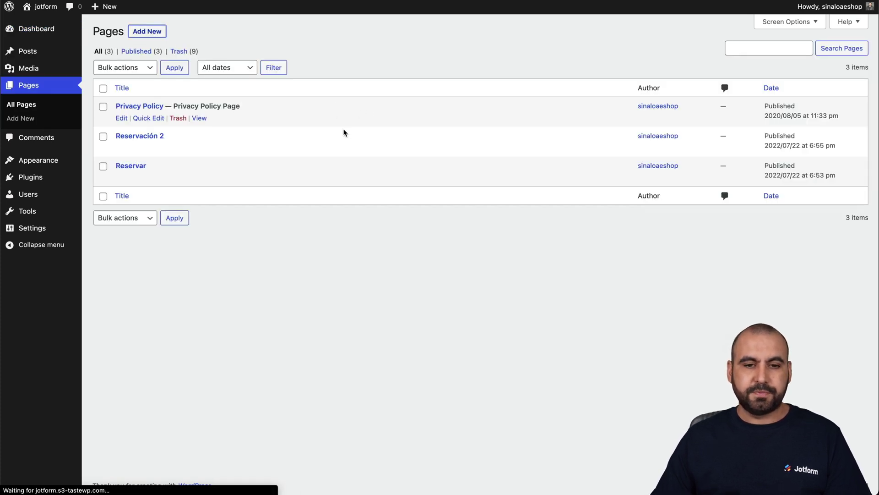
type("Quote")
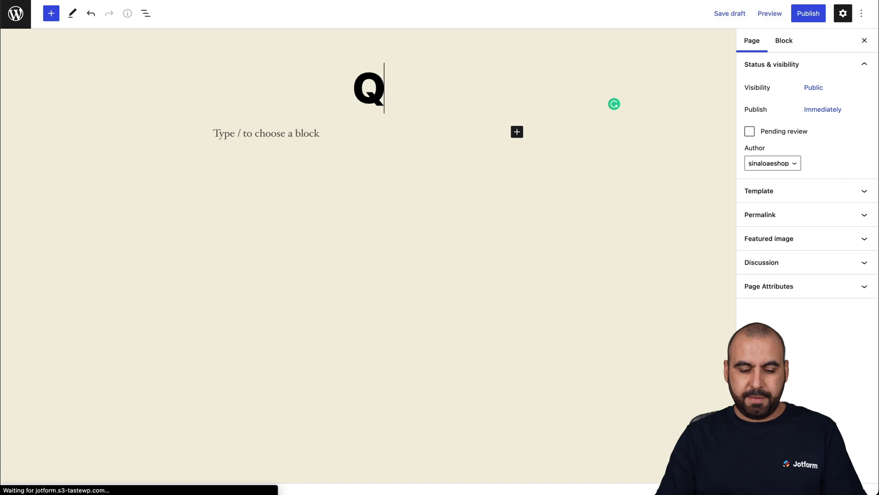
left_click(323, 132)
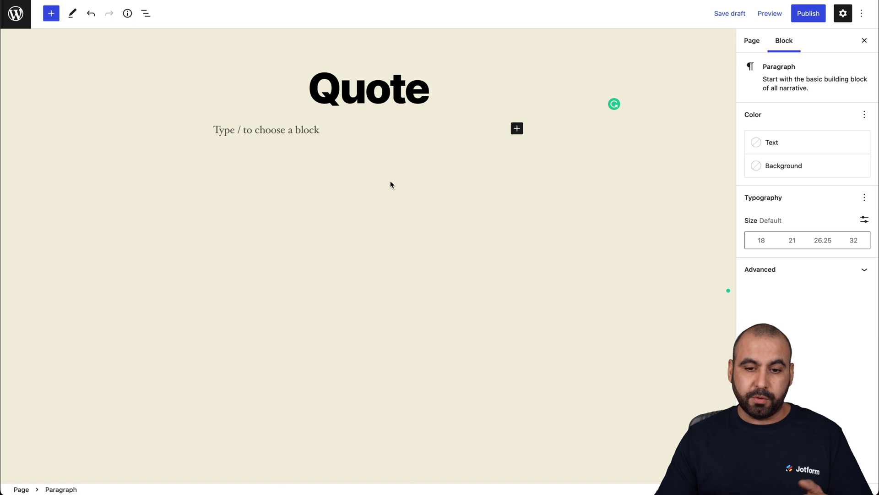
left_click(517, 129)
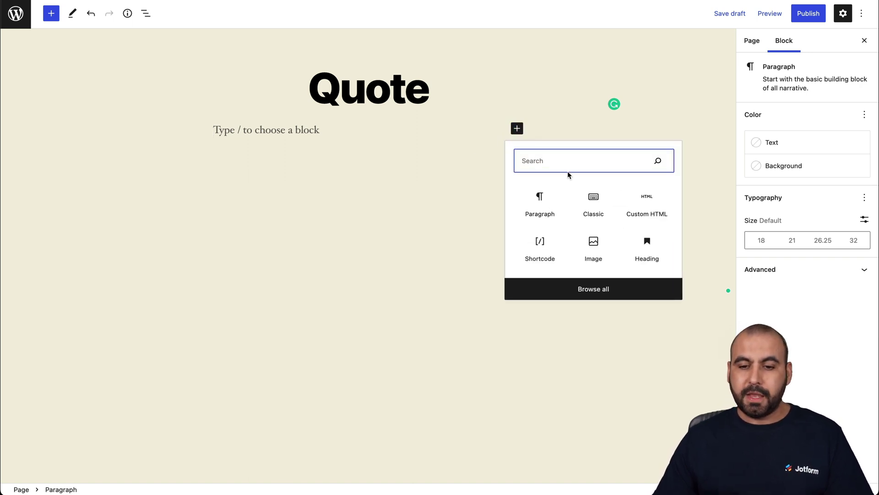
Add a Custom HTML block and paste the Jotform embed script into it.
type("html")
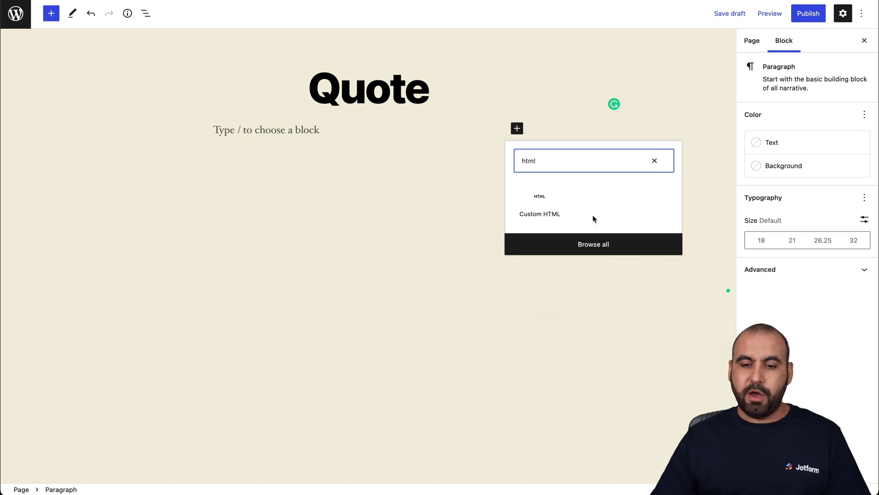
left_click(538, 205)
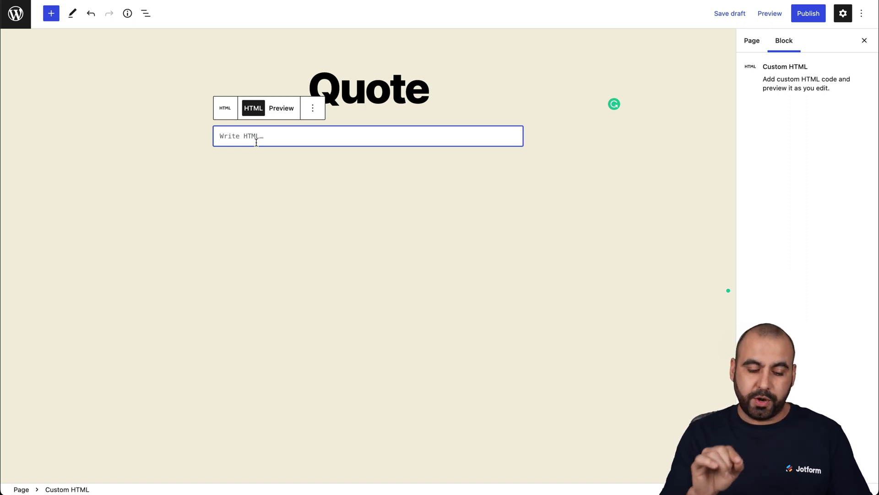
key("ctrl+v")
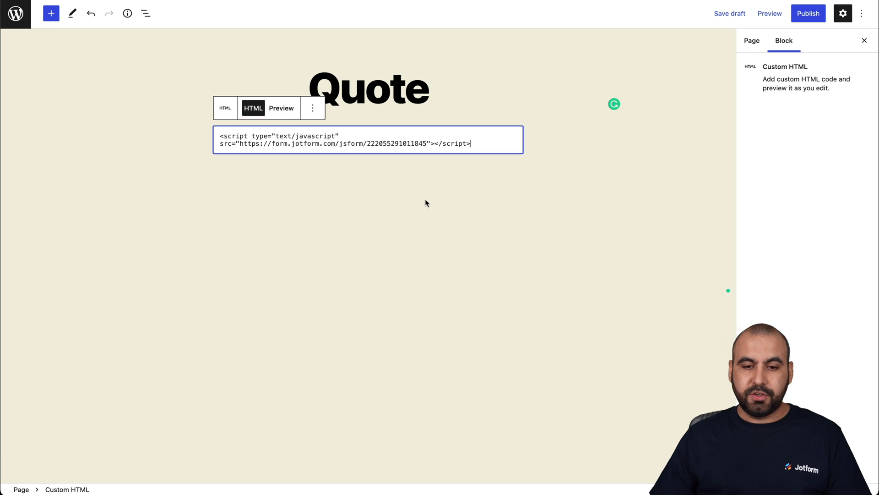
left_click(442, 201)
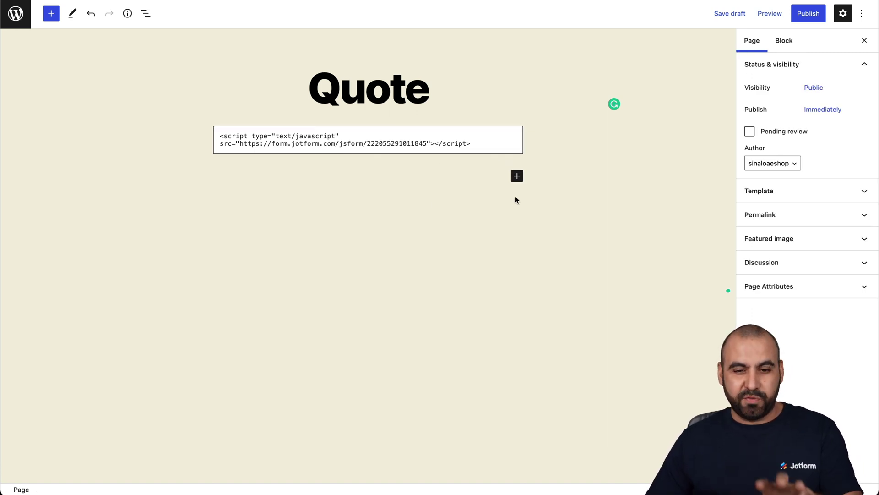
Publish the Quote page and review the live Get A Quote form through Submit Form.
left_click(808, 13)
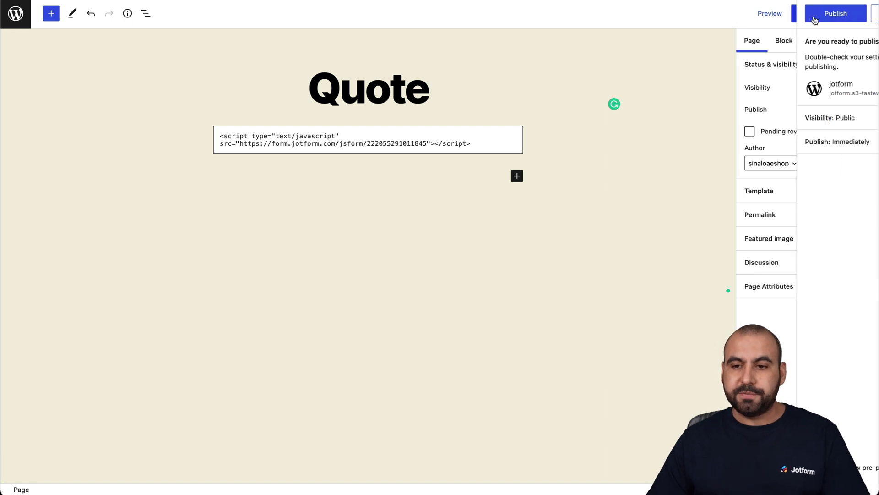
left_click(781, 18)
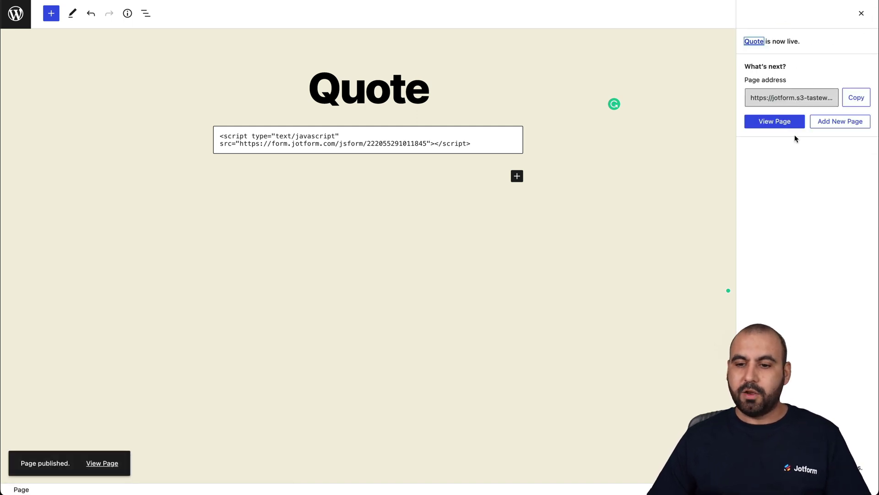
left_click(787, 122)
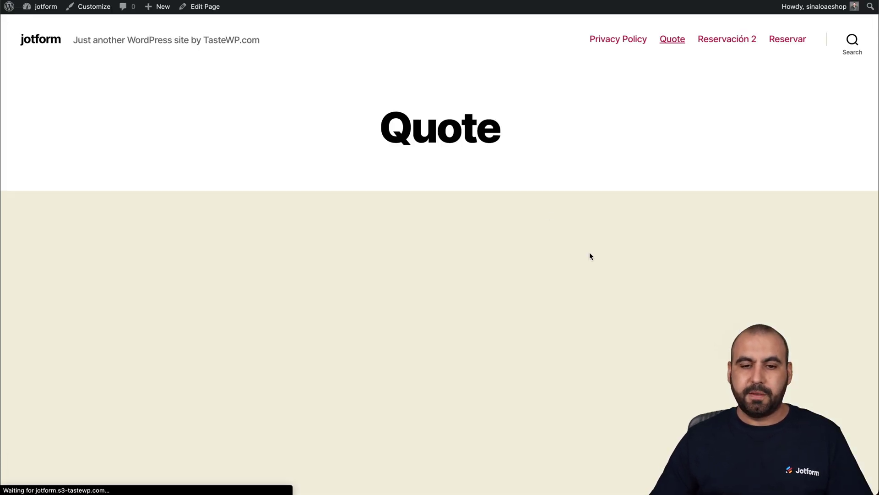
scroll(590, 253, "down", 5)
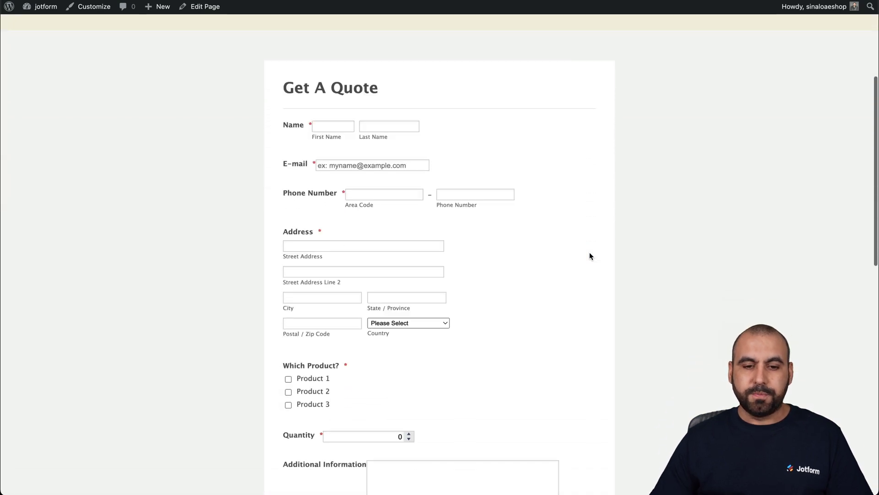
scroll(590, 253, "down", 3)
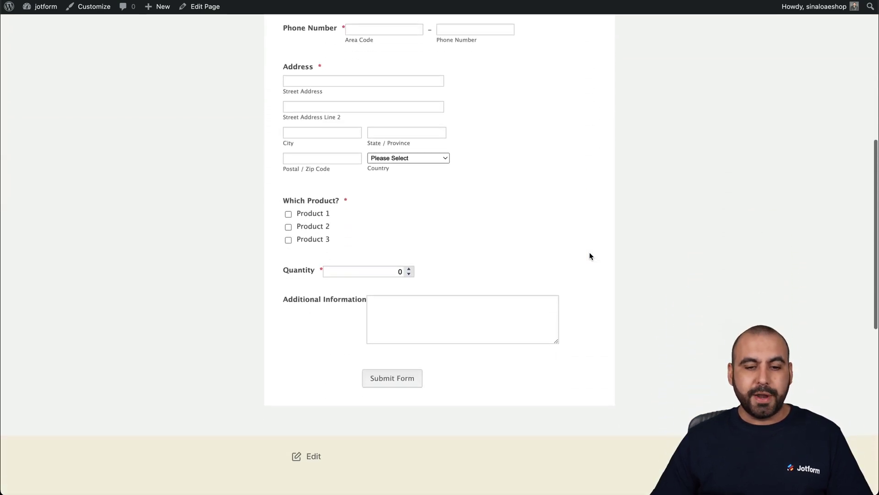
scroll(590, 256, "up", 2)
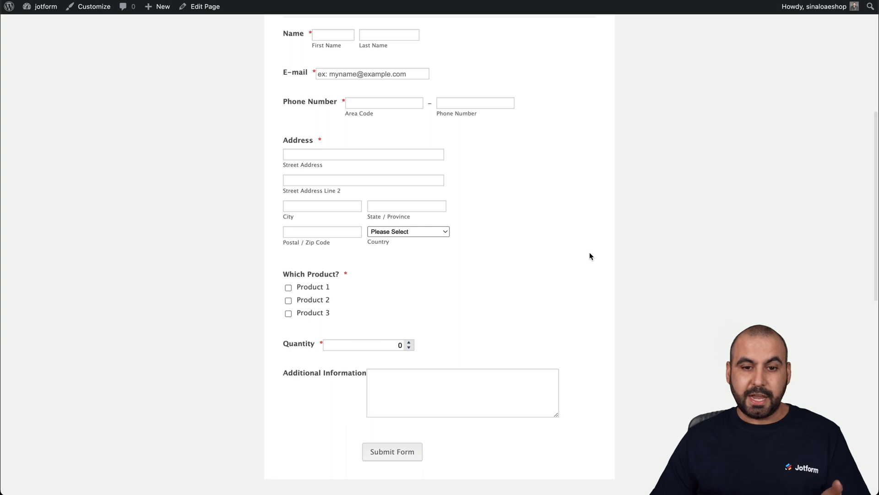
scroll(590, 256, "up", 3)
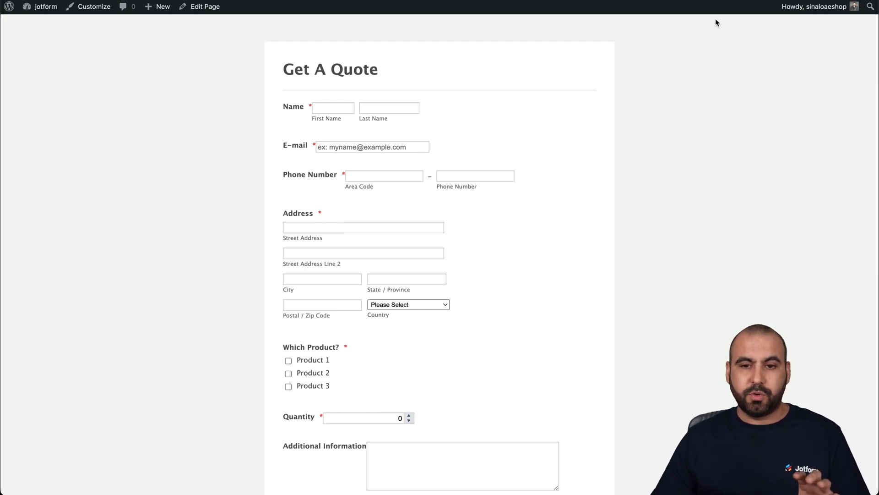
Search plugins for 'jotfo', then install and activate Jotform Online Forms.
left_click(9, 6)
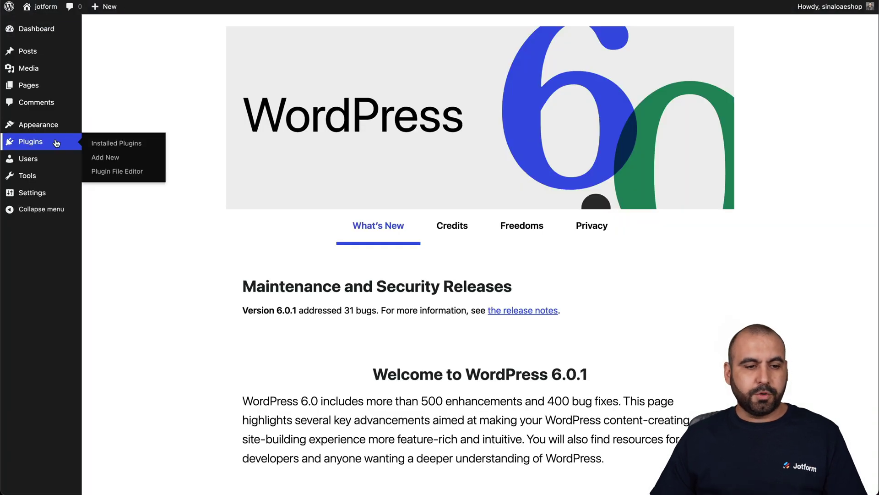
left_click(30, 144)
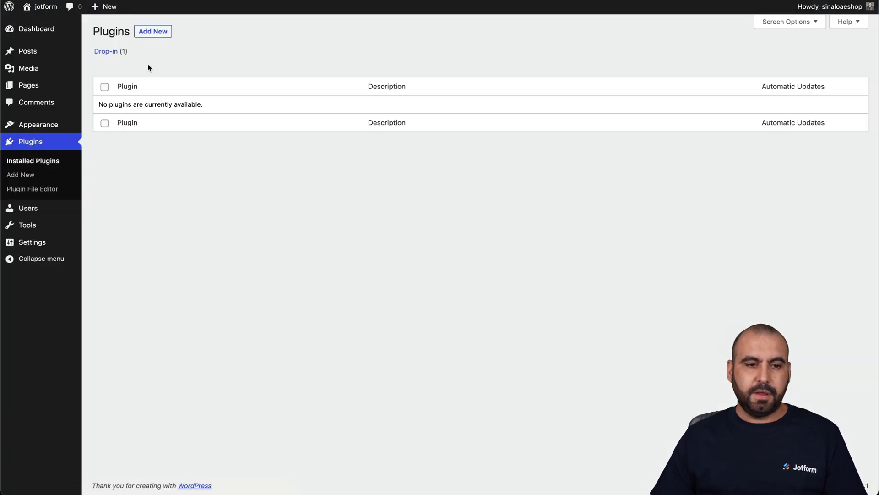
left_click(149, 39)
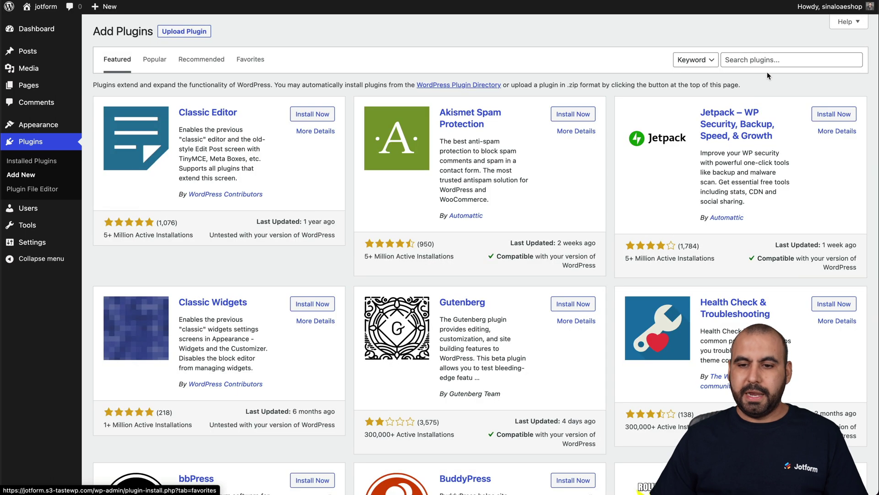
left_click(764, 57)
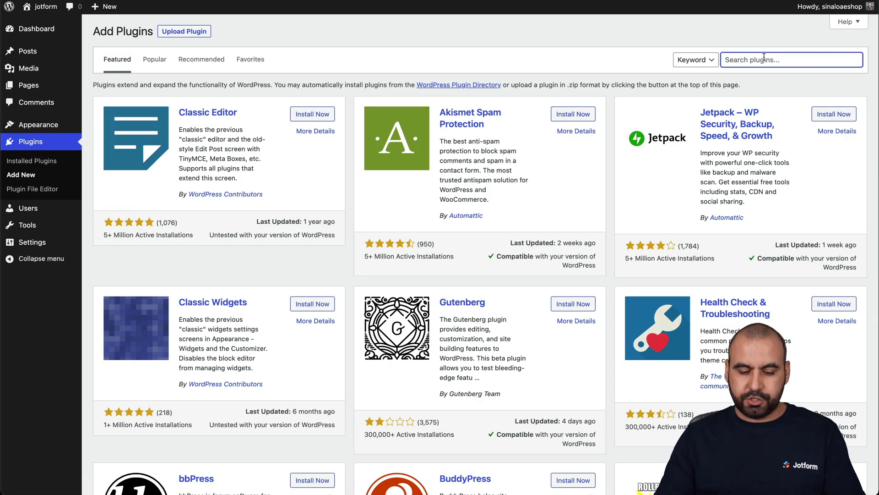
type("jotform")
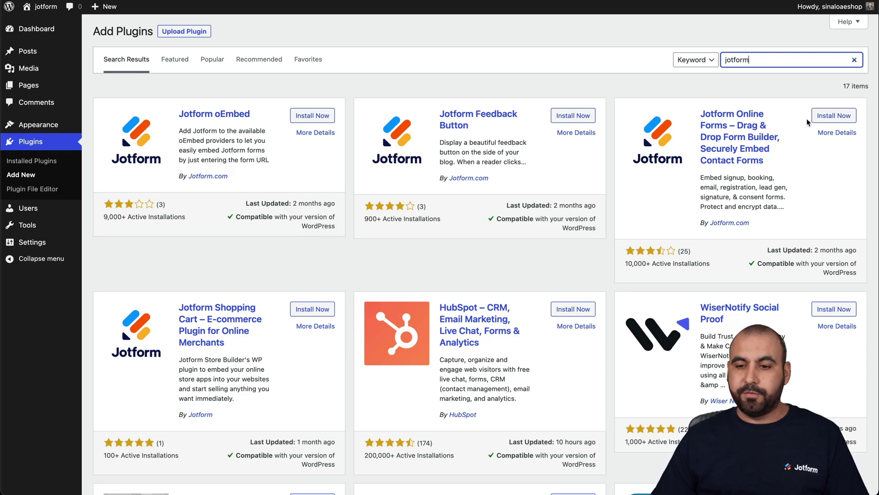
left_click(824, 116)
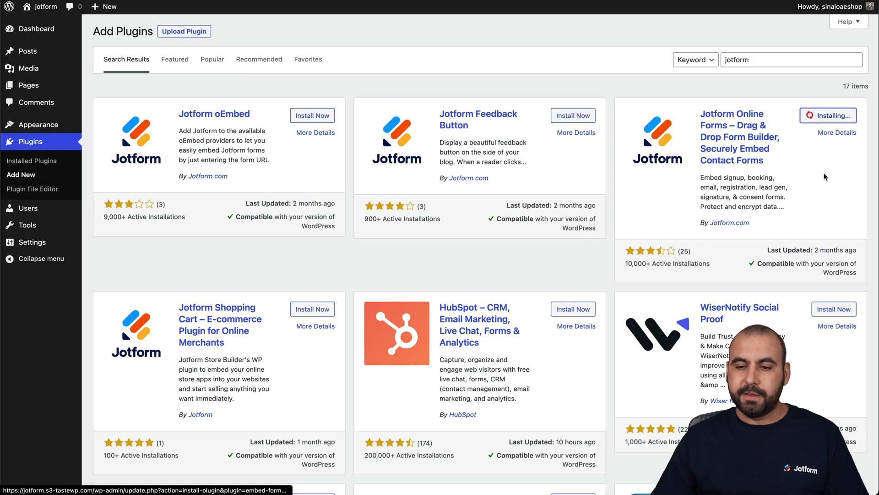
left_click(831, 121)
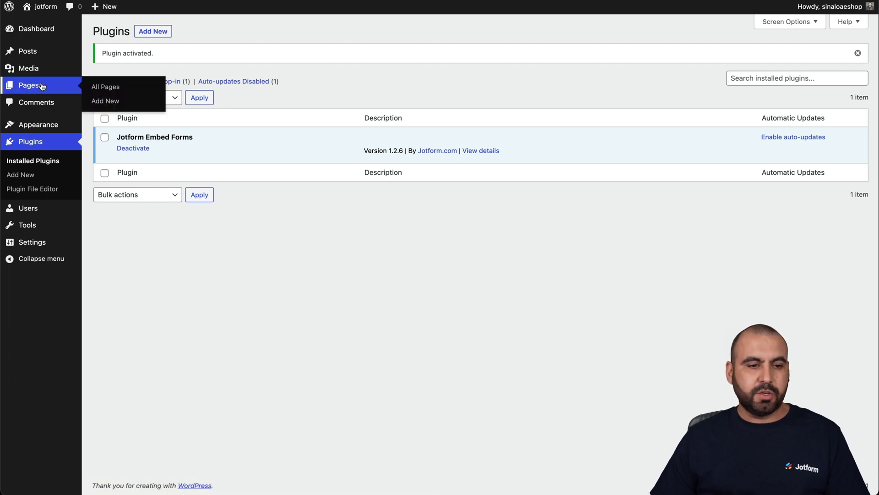
left_click(40, 87)
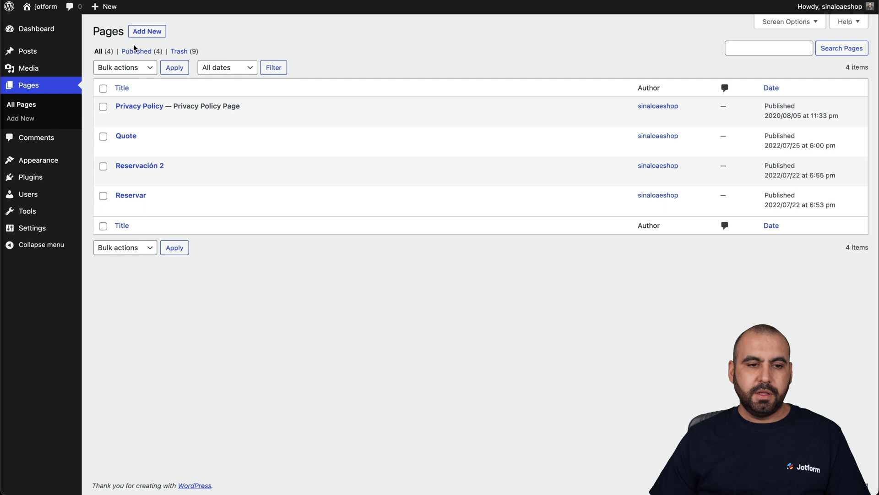
Create a new page titled 'Quote 2'.
left_click(146, 31)
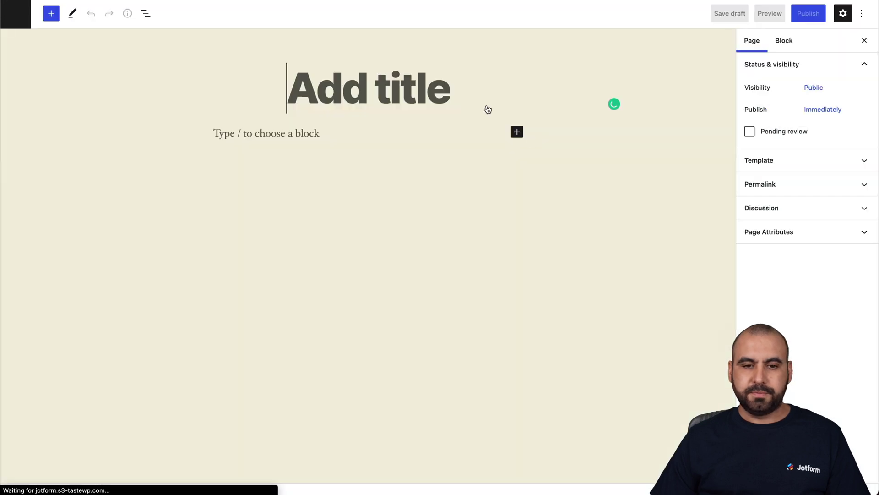
type("Auote")
key("BackSpace")
key("BackSpace")
key("BackSpace")
key("BackSpace")
key("BackSpace")
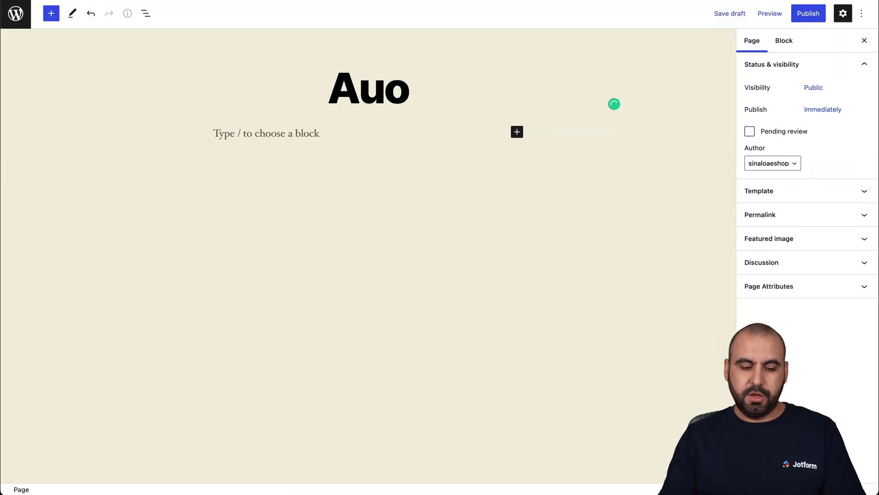
type("Quote 2")
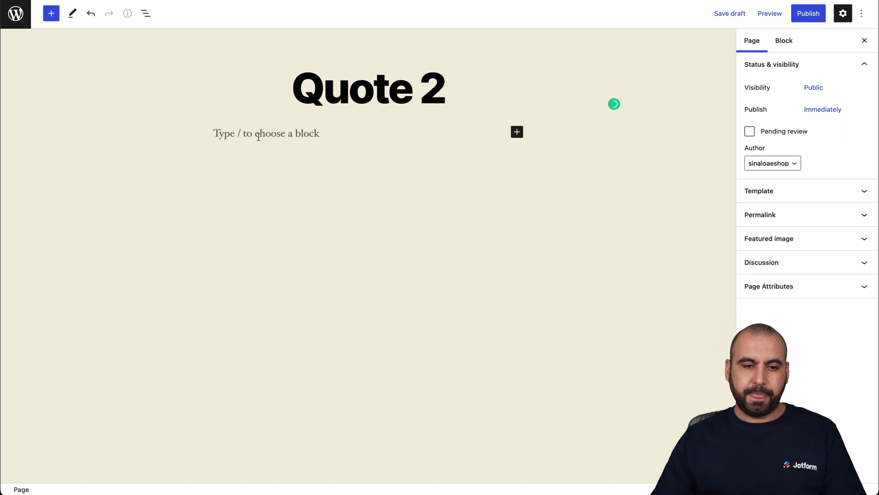
Insert a Classic block below the title and place the cursor inside it.
left_click(258, 137)
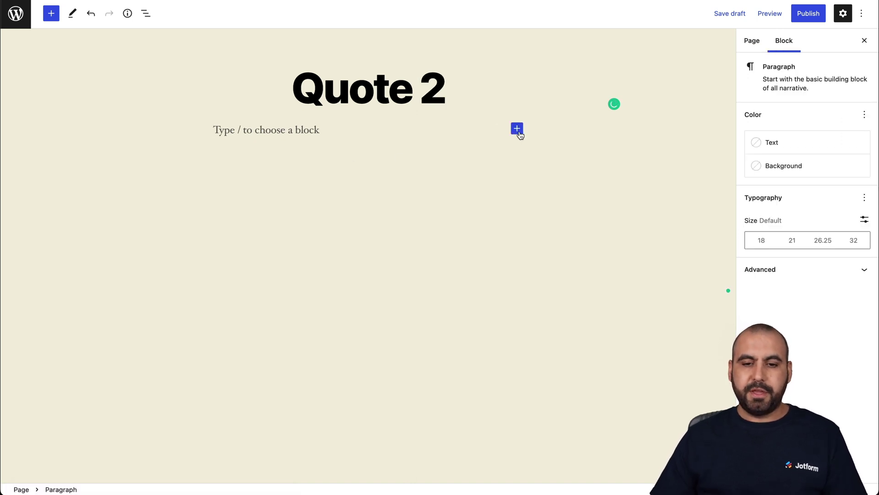
left_click(517, 131)
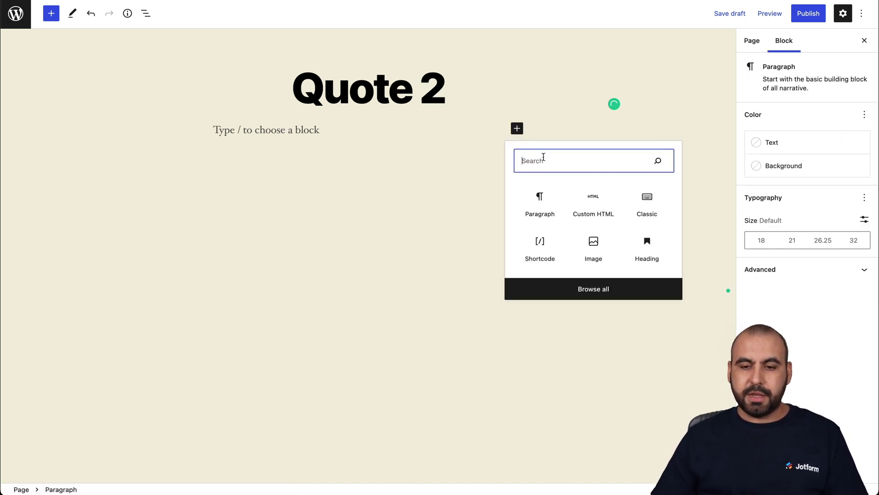
type("classic")
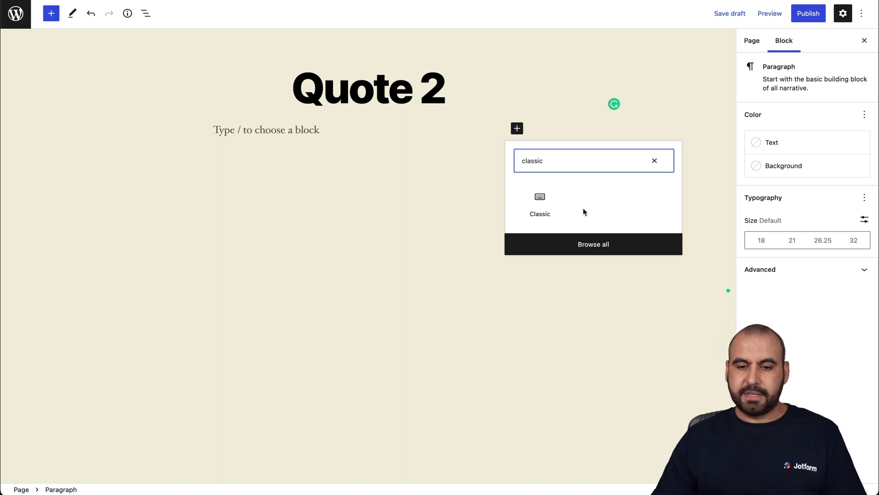
left_click(547, 204)
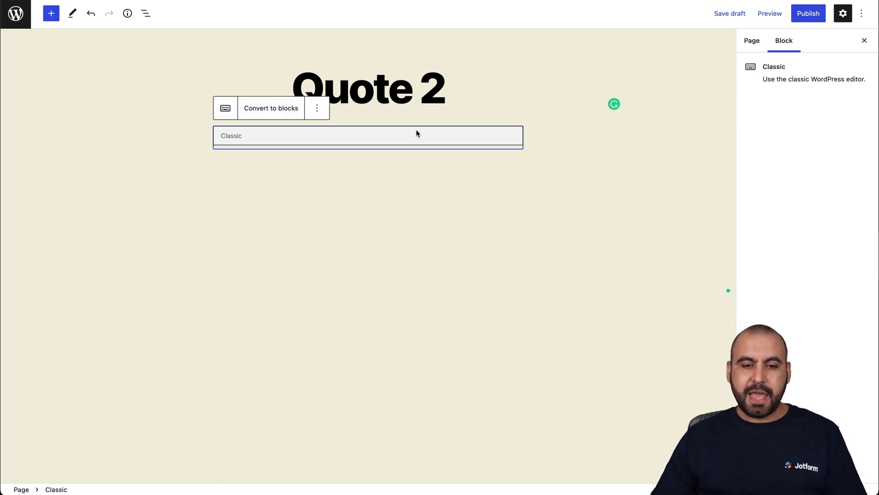
left_click(408, 150)
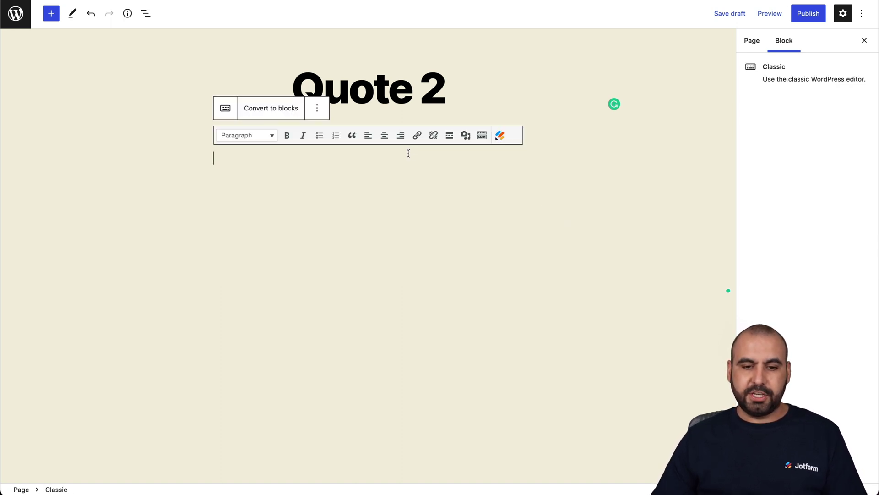
Insert the Product Quote Form into the Classic block via the Jotform toolbar button.
left_click(501, 139)
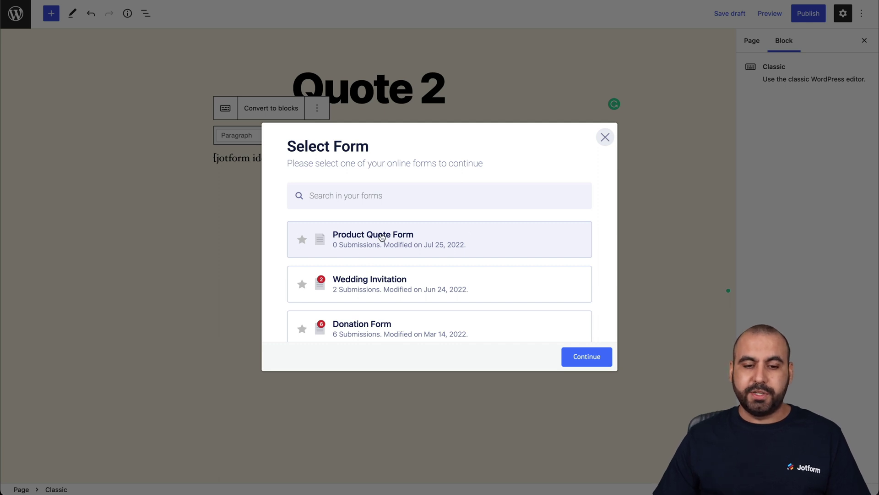
left_click(431, 240)
left_click(586, 357)
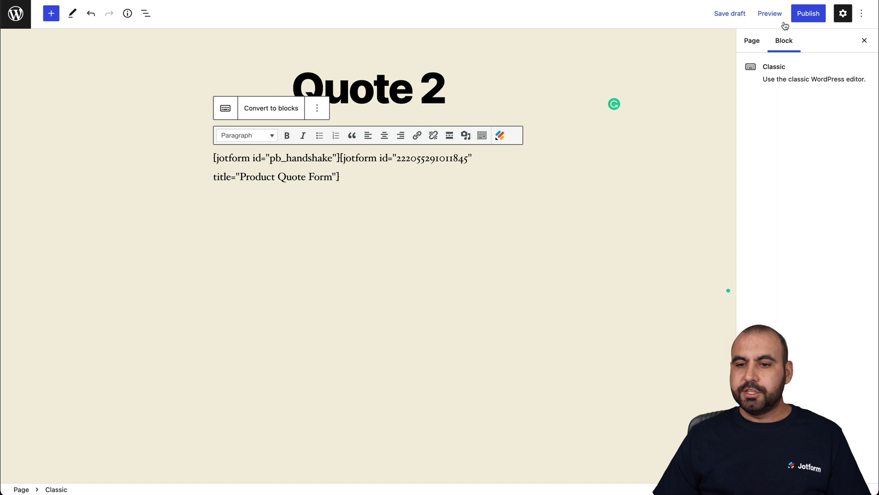
Publish the Quote 2 page and open it live.
left_click(802, 17)
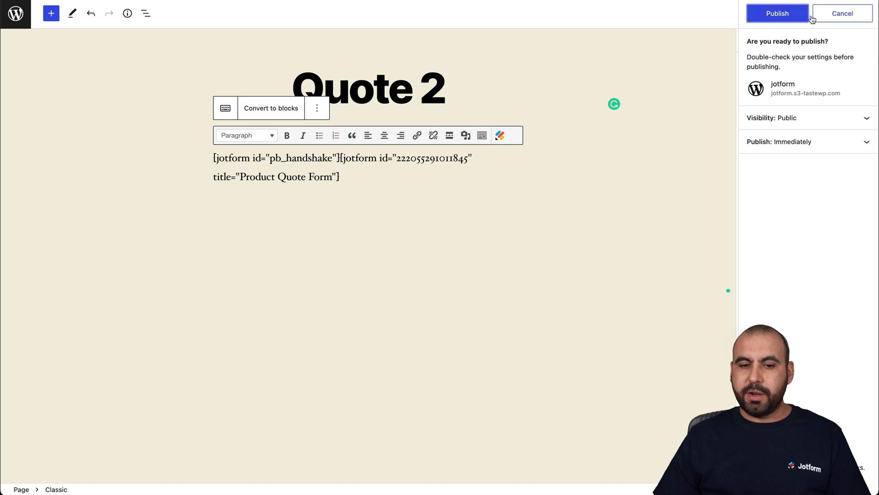
left_click(780, 15)
left_click(784, 121)
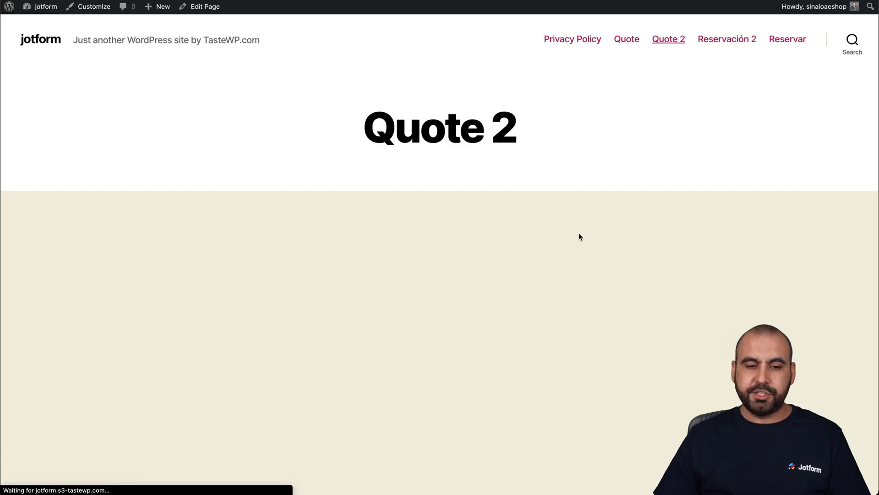
Scroll through the live Quote 2 page to review the embedded Get A Quote form.
scroll(580, 237, "down", 5)
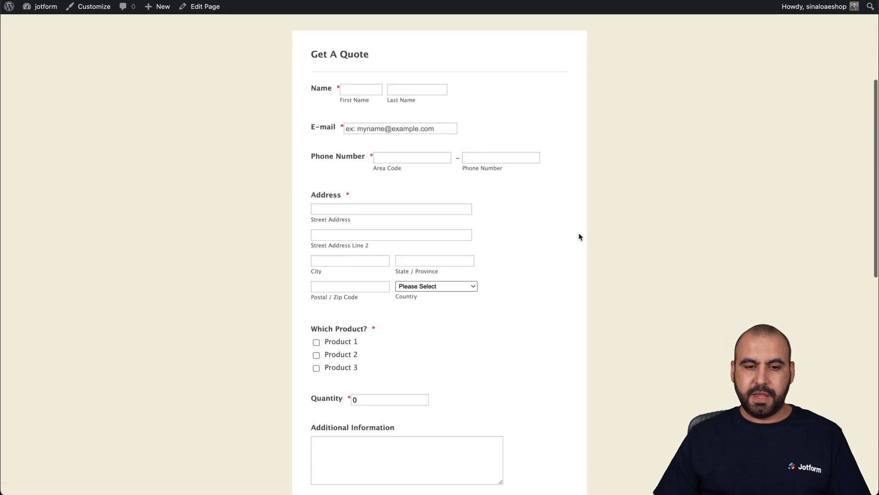
scroll(579, 236, "down", 3)
scroll(579, 237, "up", 4)
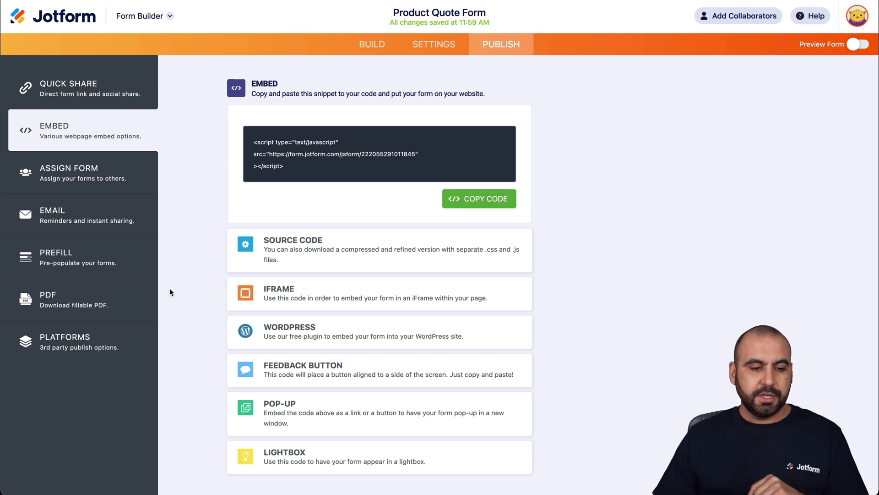
Get the WordPress.com embed code for the Product Quote Form from Jotform's Platforms list.
left_click(92, 350)
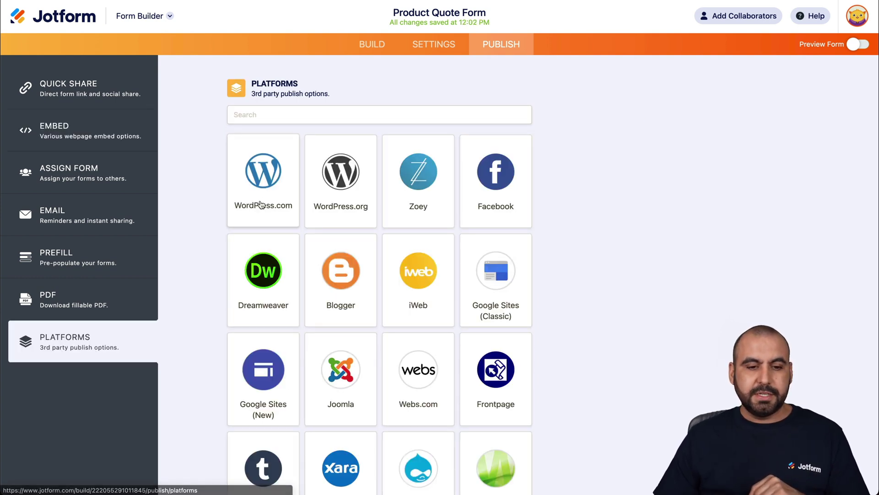
left_click(268, 179)
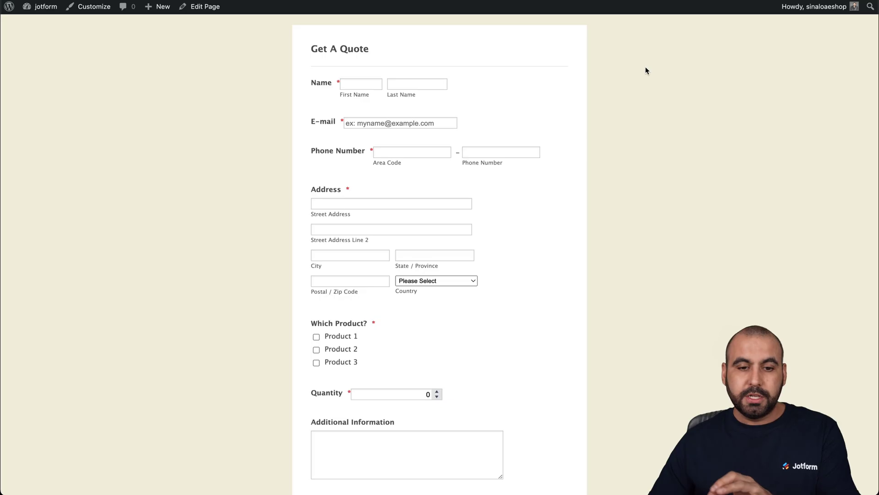
Edit the Quote 2 page and remove the Classic block holding the old Jotform shortcode.
left_click(200, 7)
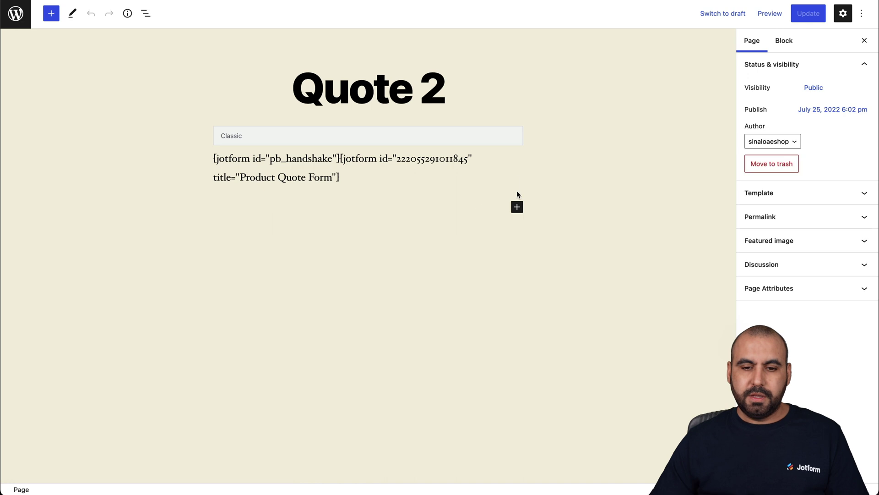
left_click(476, 168)
left_click(258, 178)
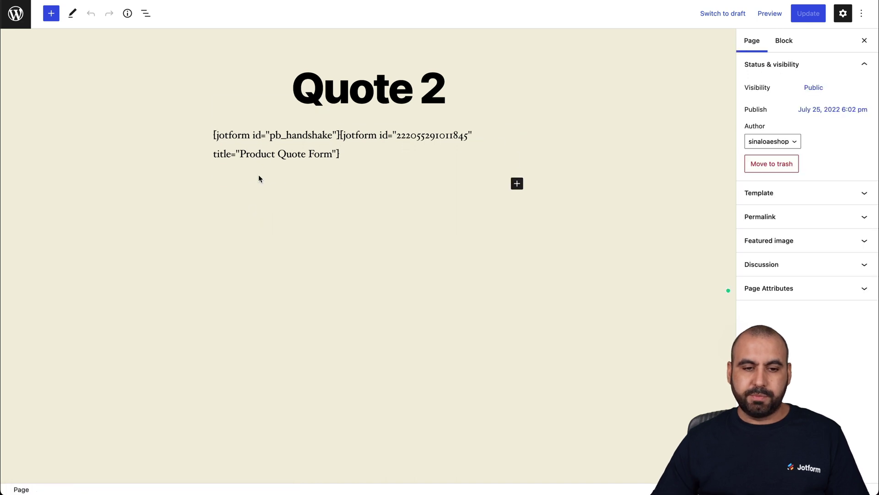
left_click(294, 142)
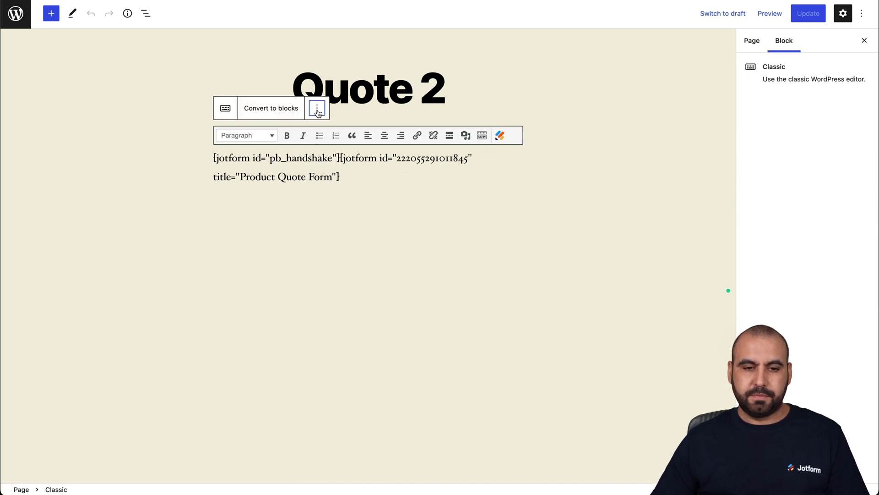
left_click(317, 109)
left_click(344, 300)
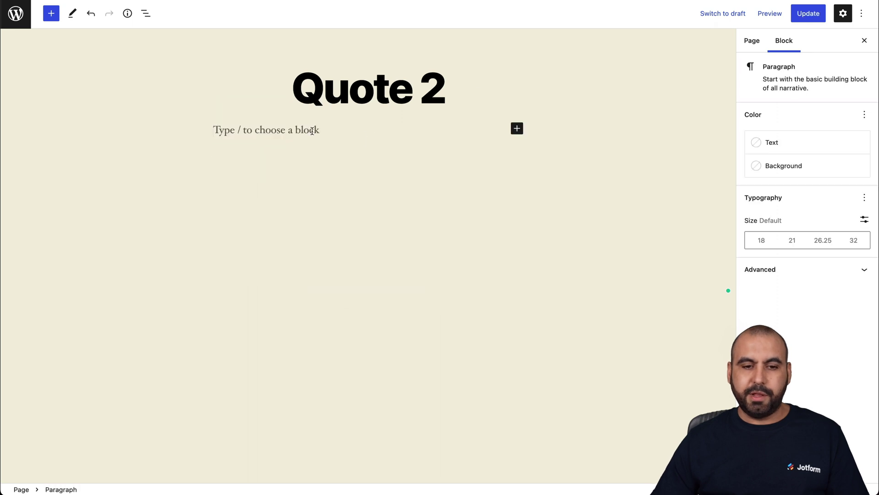
Insert a Custom HTML block and paste the WordPress.com embed code into it.
left_click(518, 129)
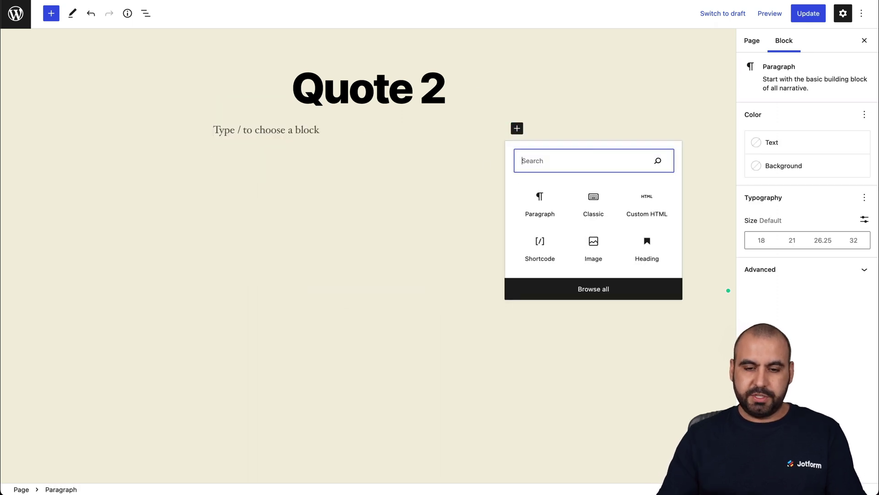
type("html")
left_click(530, 208)
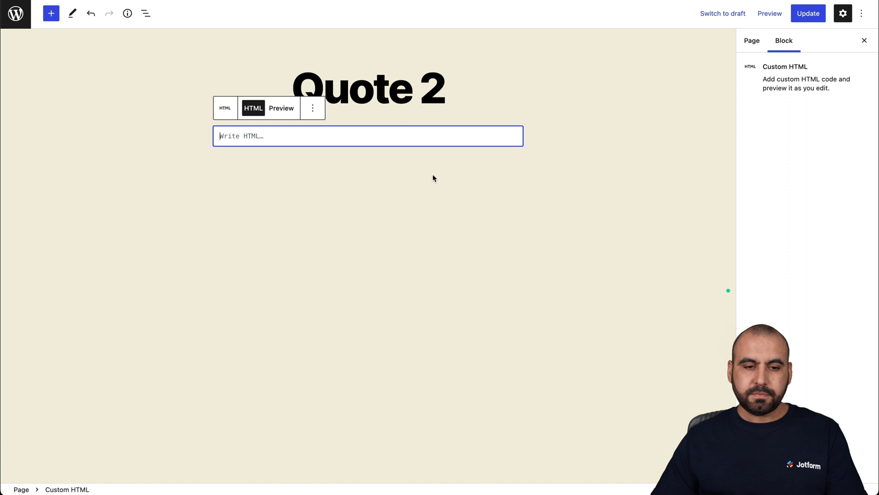
key("ctrl+v")
left_click(419, 196)
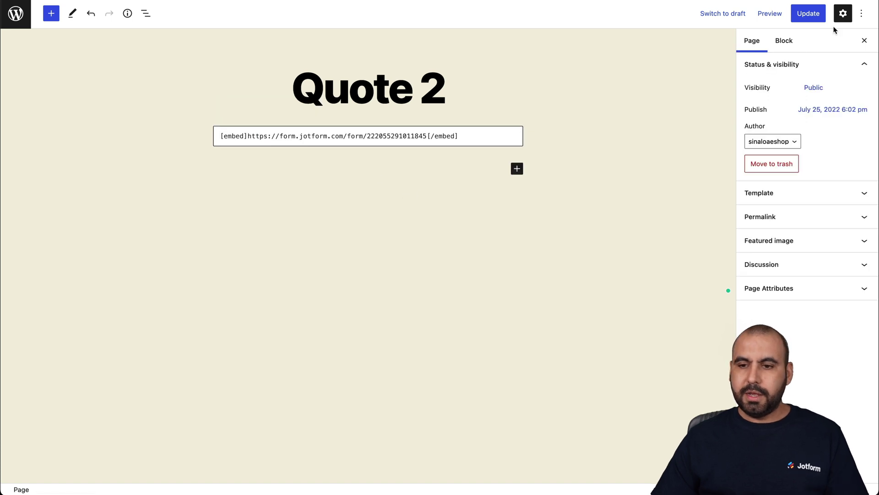
Update the Quote 2 page and preview it in a new tab.
left_click(822, 18)
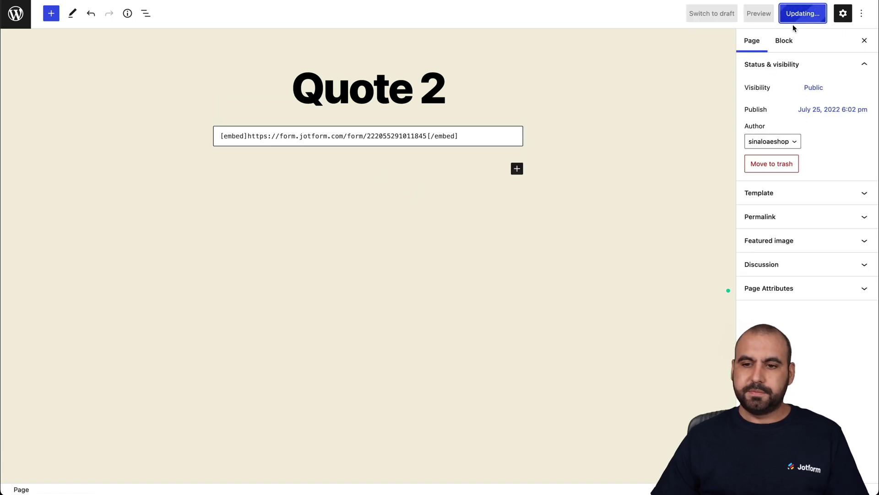
left_click(770, 13)
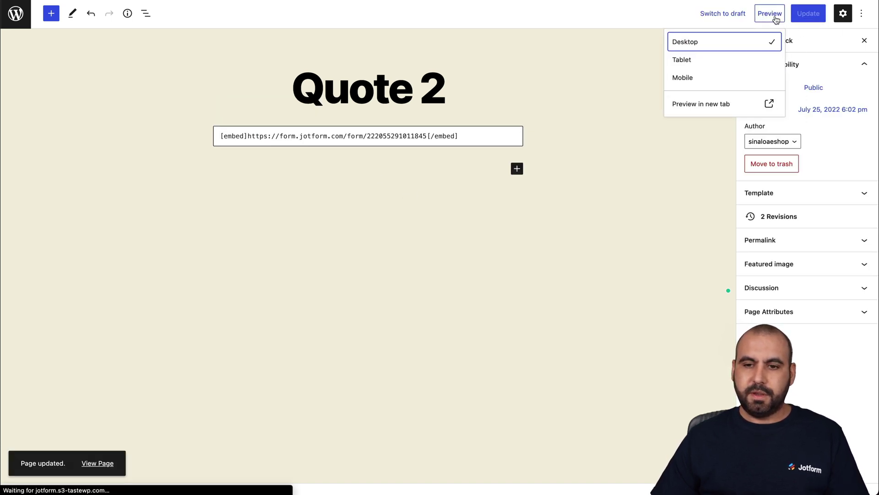
left_click(768, 103)
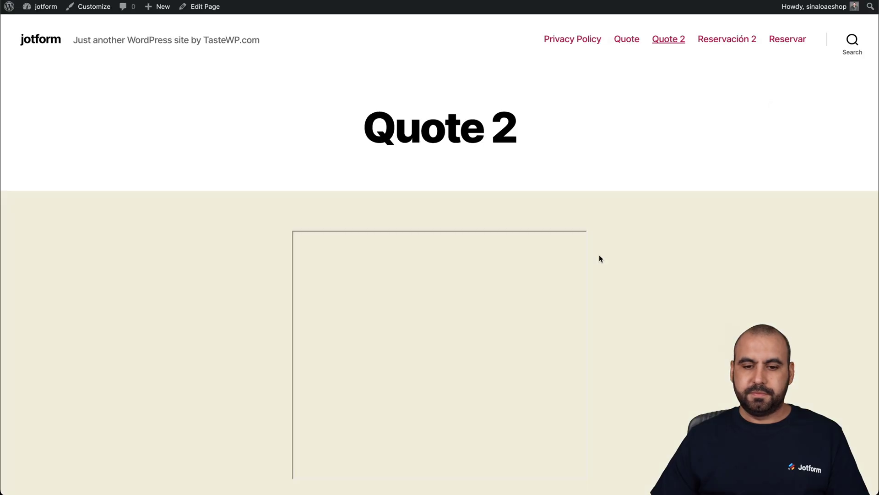
Scroll through the embedded Get A Quote form, from Name down to Submit Form and back.
scroll(599, 258, "down", 4)
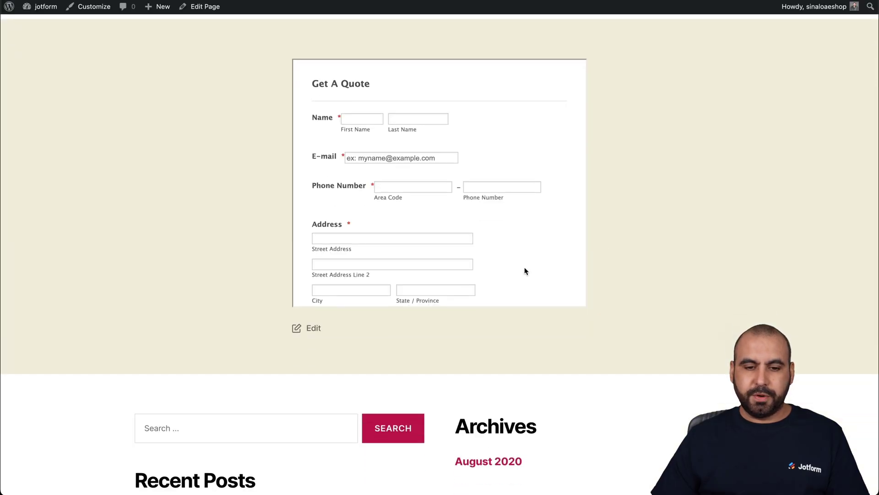
scroll(525, 270, "down", 3)
scroll(524, 271, "down", 4)
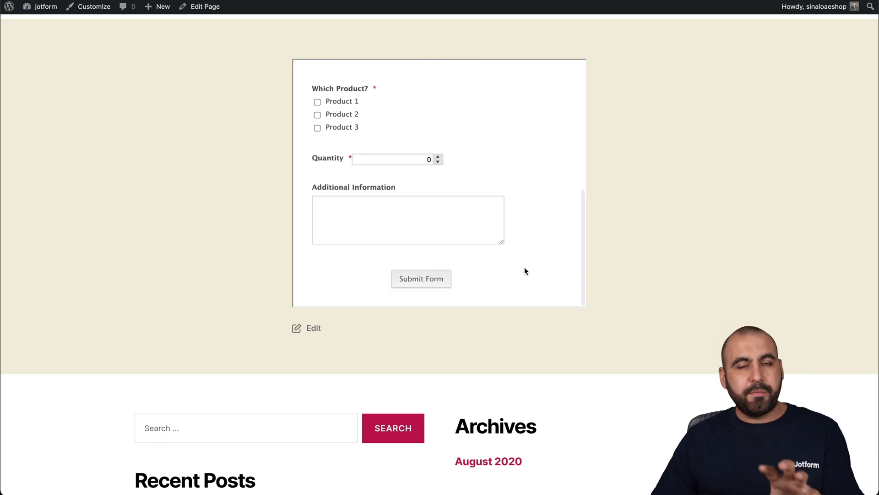
scroll(566, 267, "up", 5)
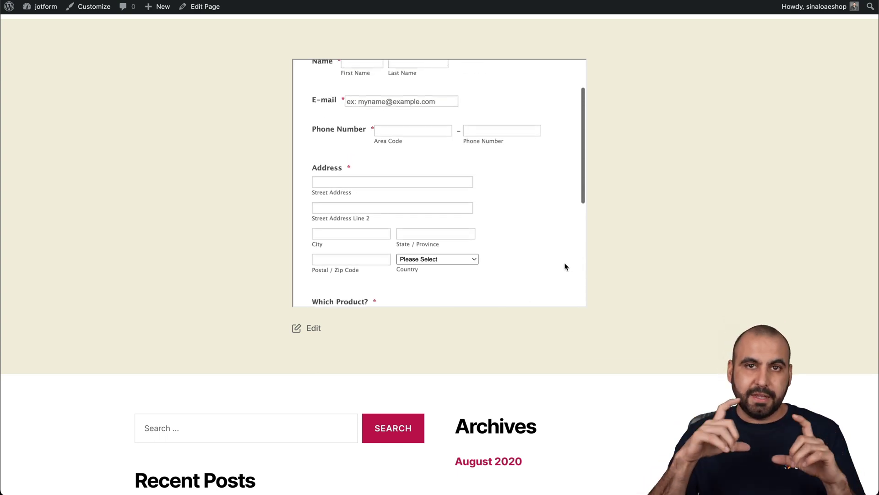
scroll(566, 267, "up", 8)
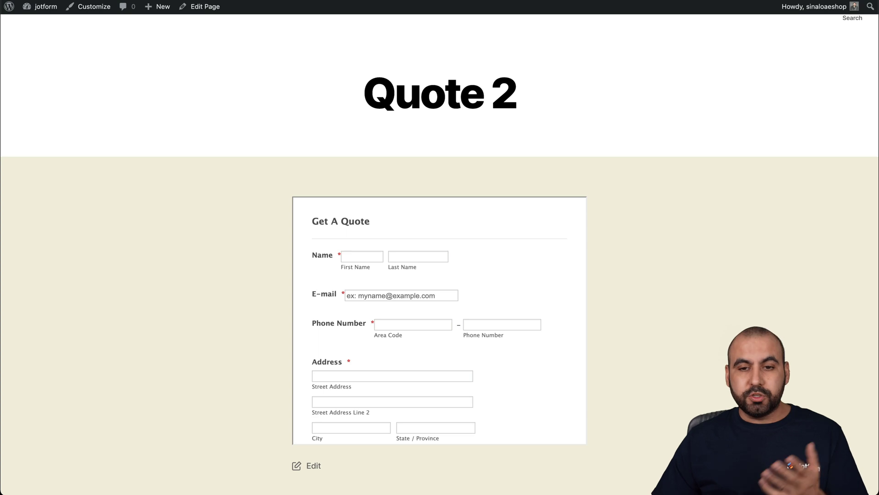
Switch back to the Jotform tab showing the WordPress.com embed shortcode.
left_click(549, 1)
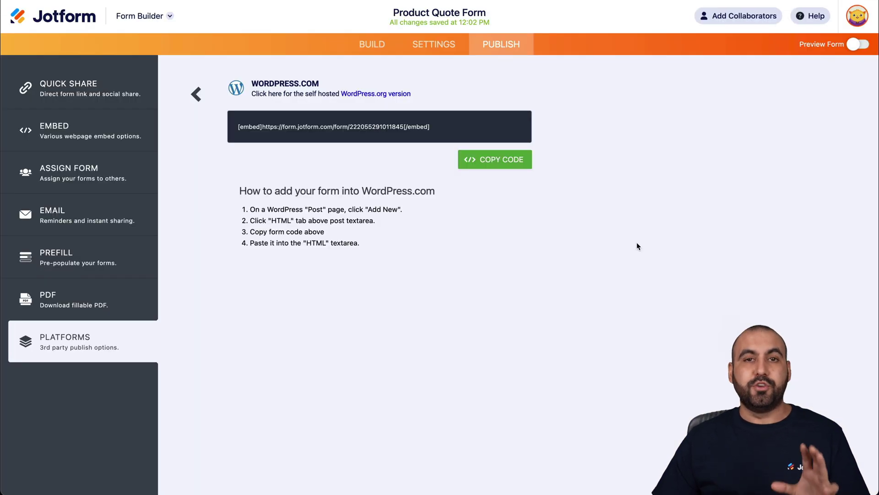